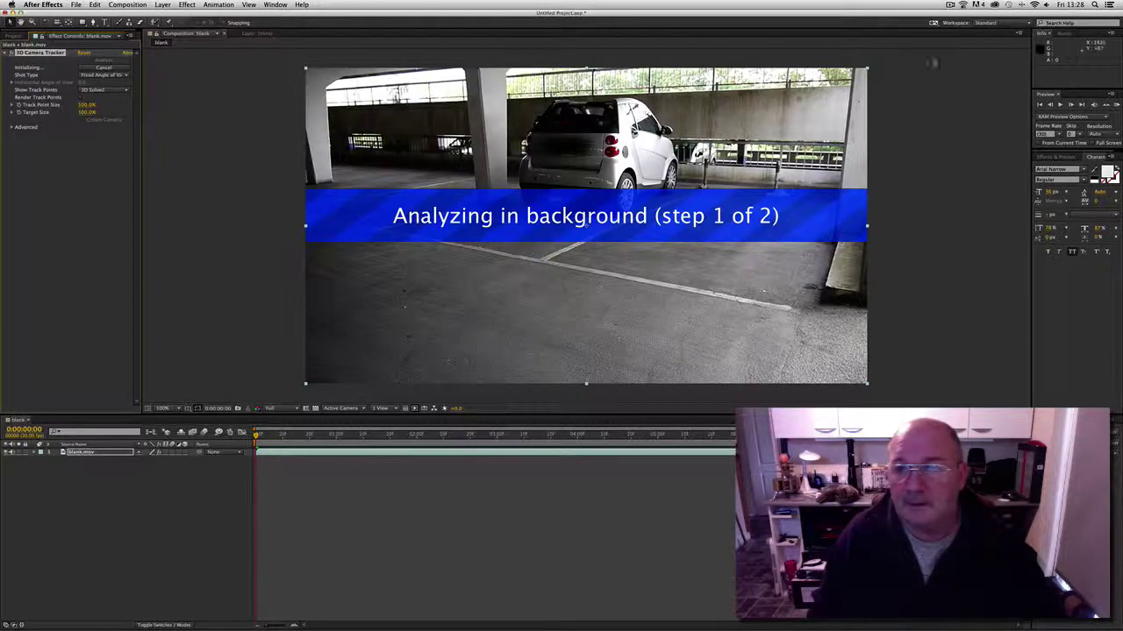
left_click(950, 4)
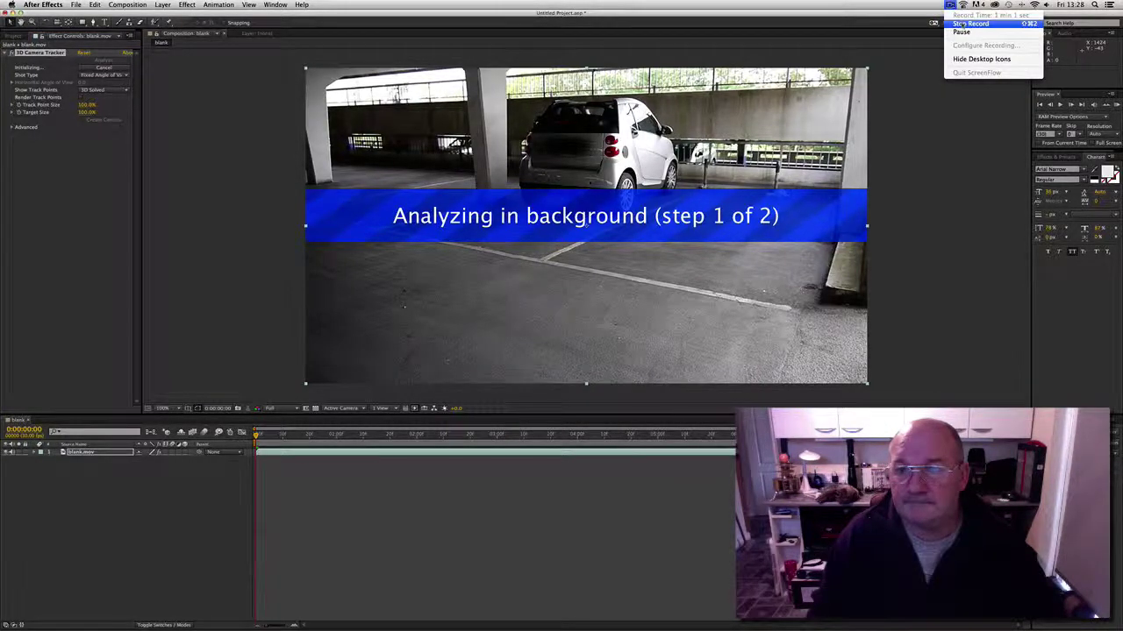
left_click(965, 24)
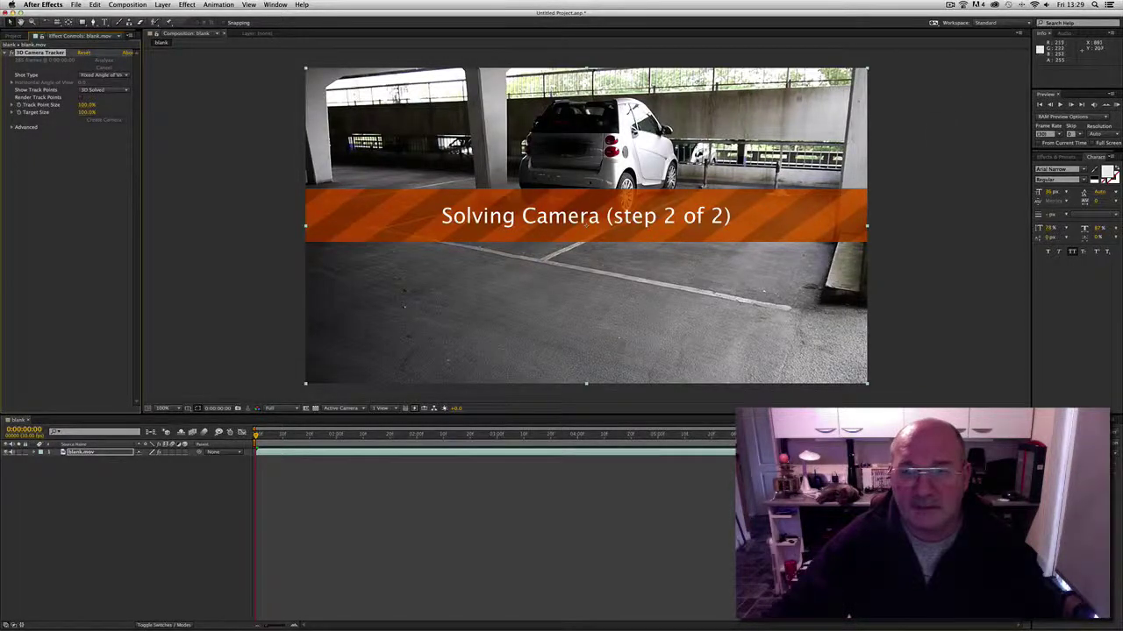
Step: Create a shadow catcher, camera and light, plus a text layer, from the ground track points in front of the car
mouse_move(402, 307)
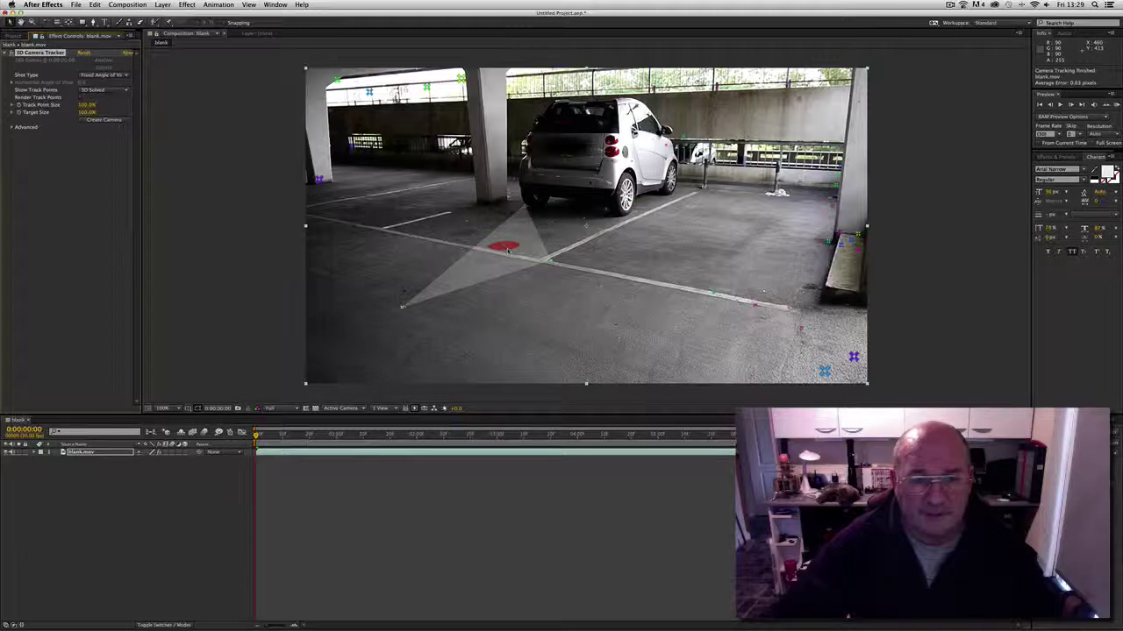
right_click(507, 251)
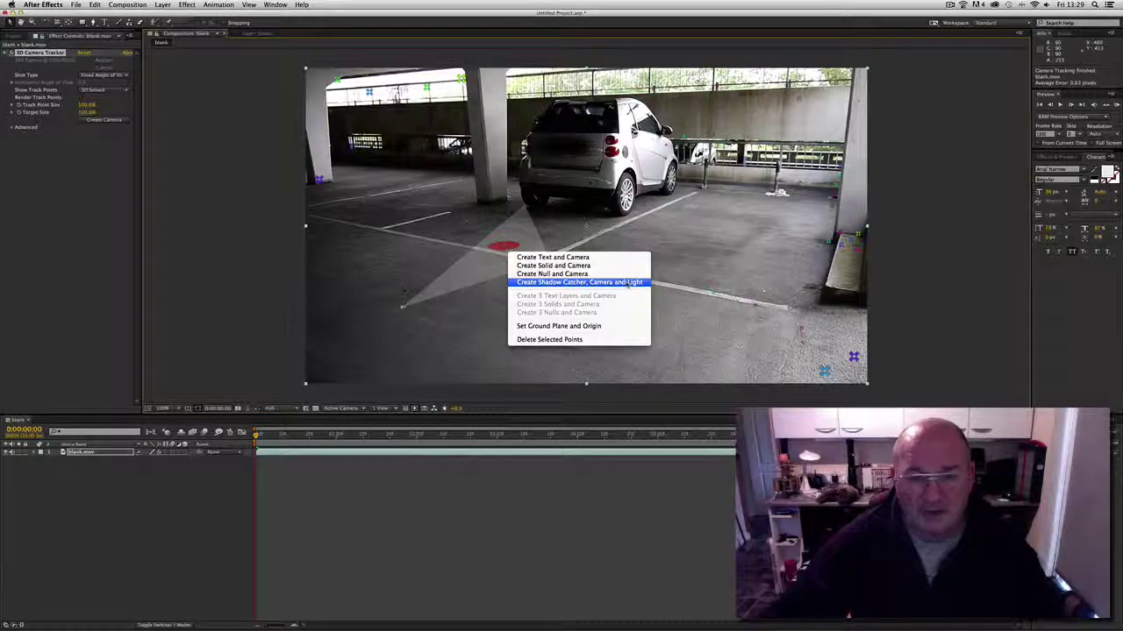
left_click(566, 285)
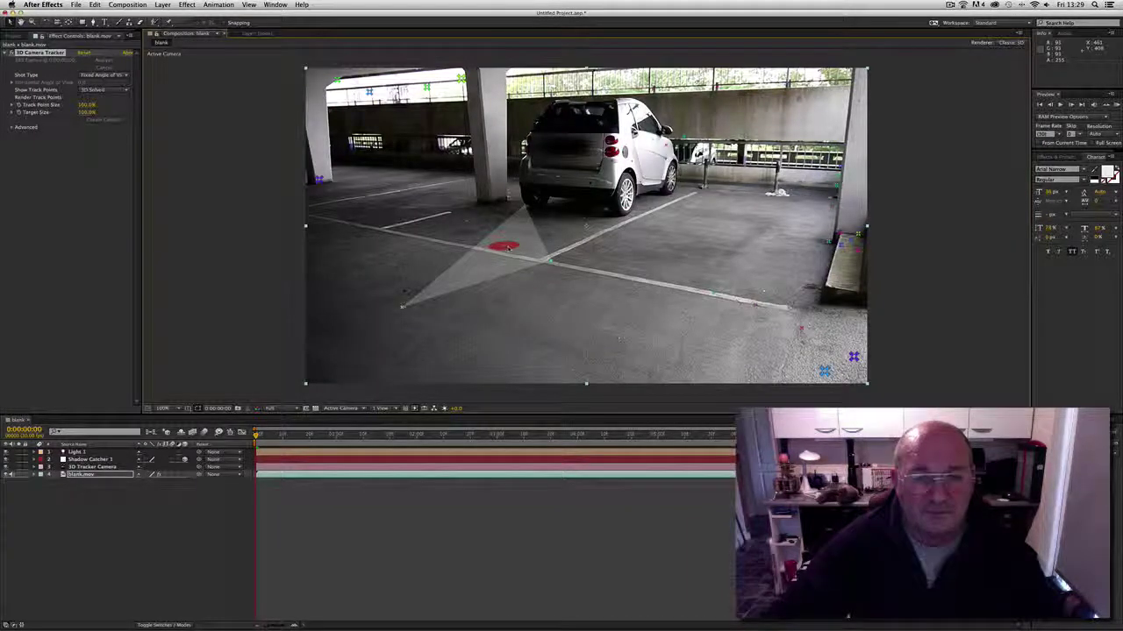
right_click(507, 250)
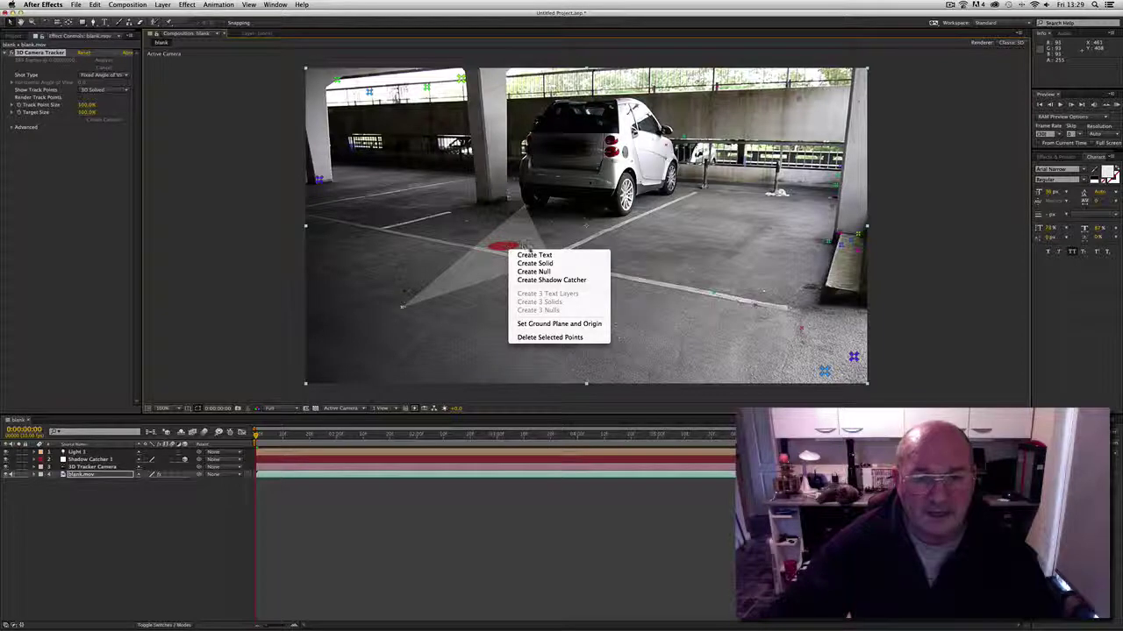
left_click(532, 255)
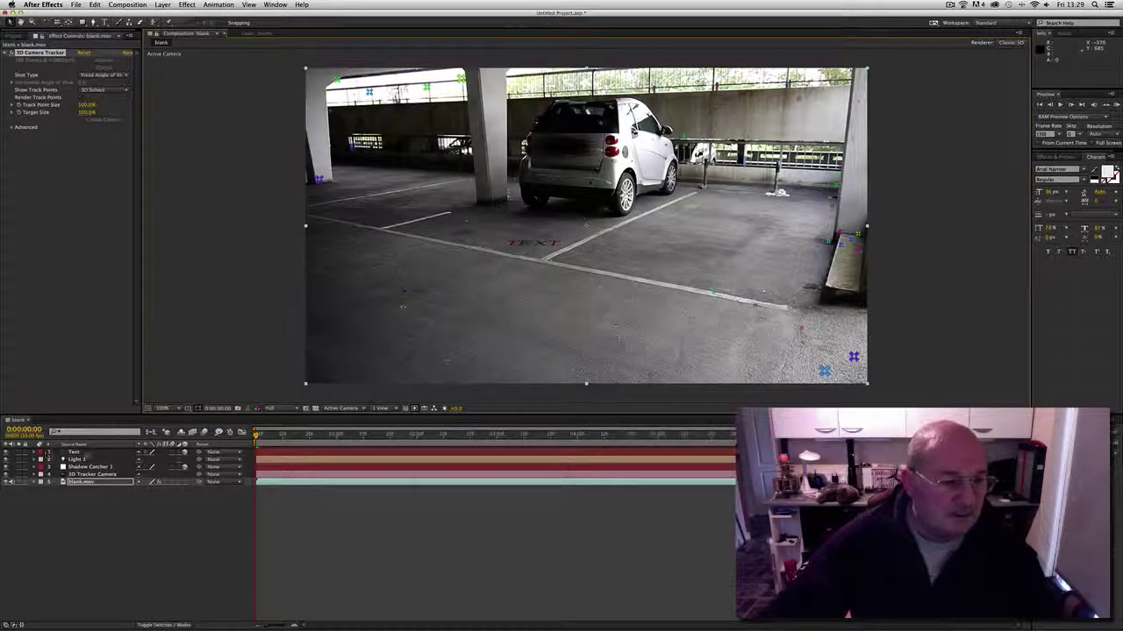
Step: Rotate the text layer upright on the ground, to an orientation of about 17.2°, 28.2°, 359.5°
left_click(85, 454)
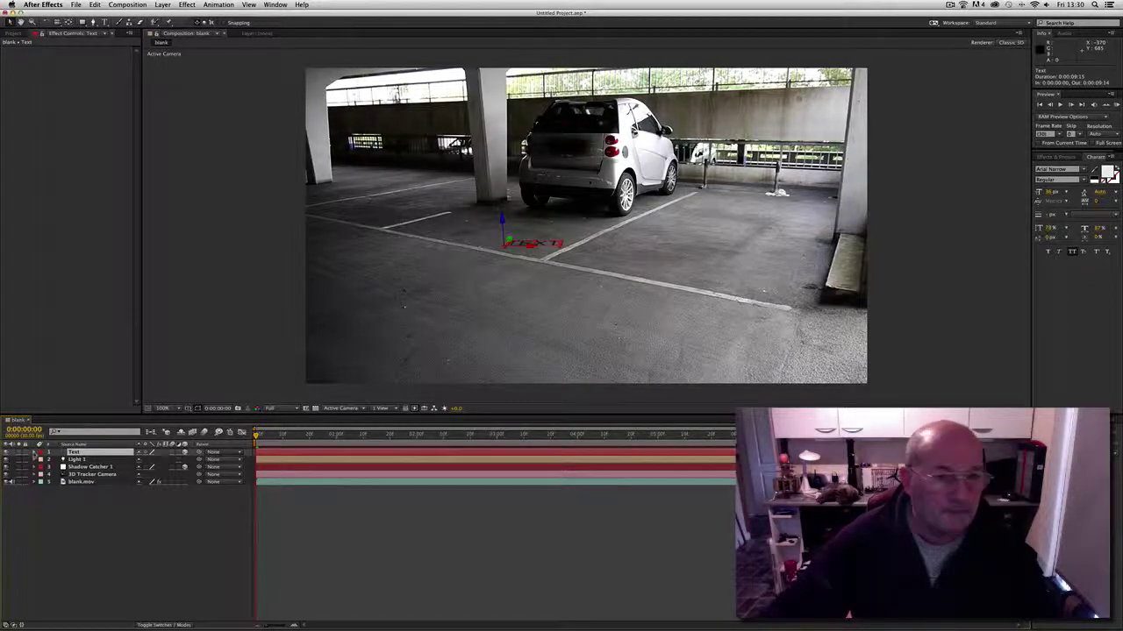
left_click(42, 21)
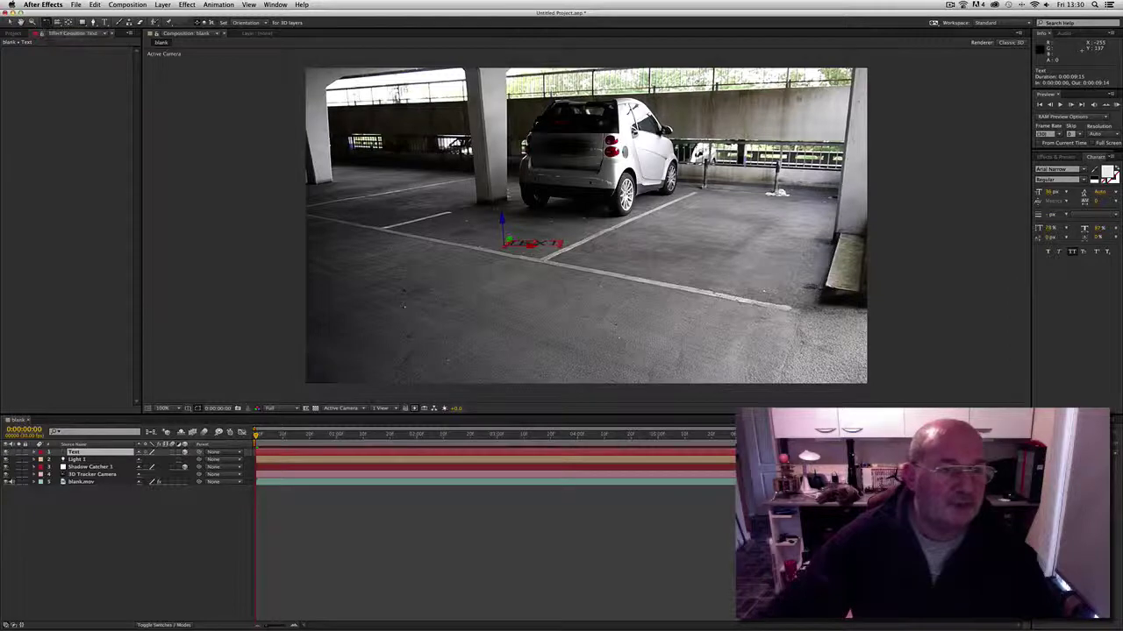
mouse_move(531, 247)
left_mouse_down()
mouse_move(531, 283)
mouse_move(531, 243)
left_mouse_up()
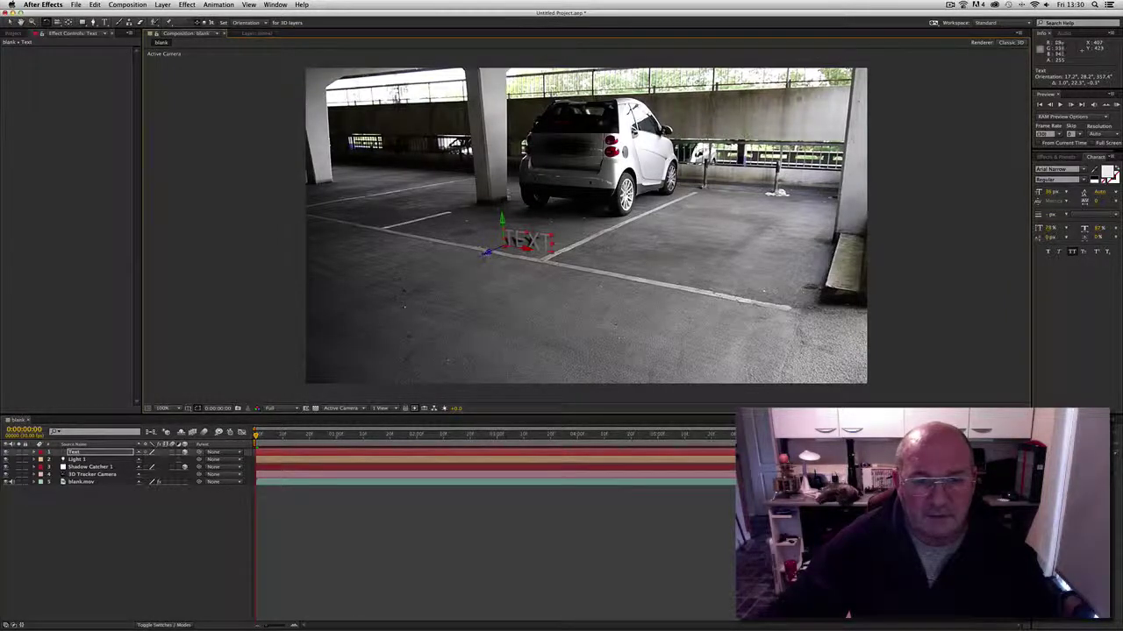
left_click_drag(487, 252, 489, 251)
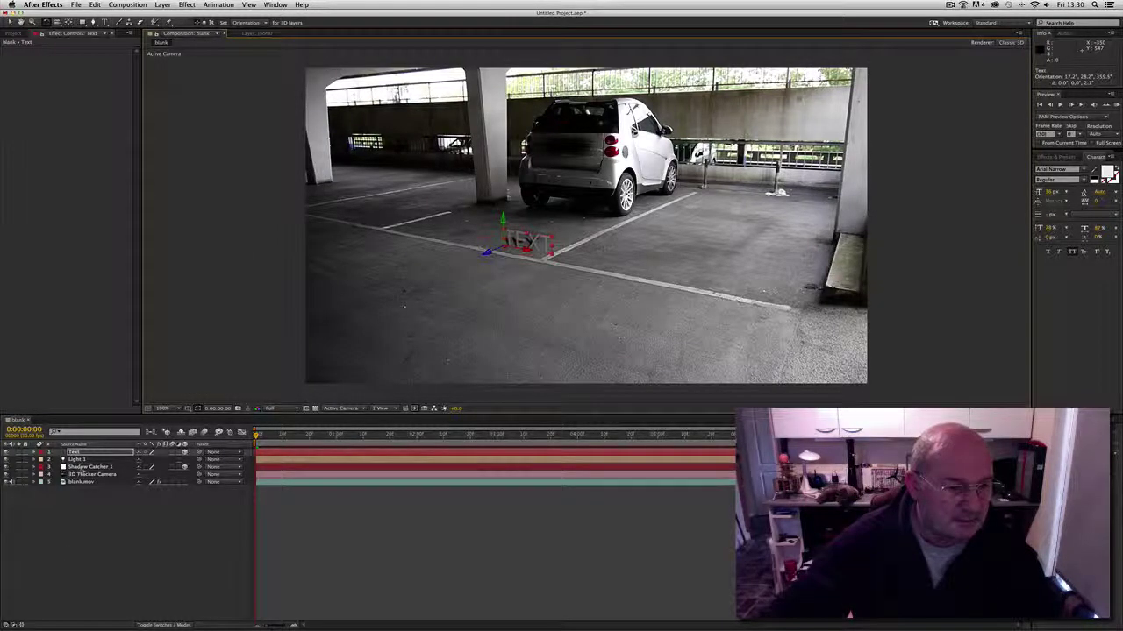
Step: Enlarge the Shadow Catcher 1 layer over the ground around the text, to a scale of about 959% by 1107%
left_click(81, 468)
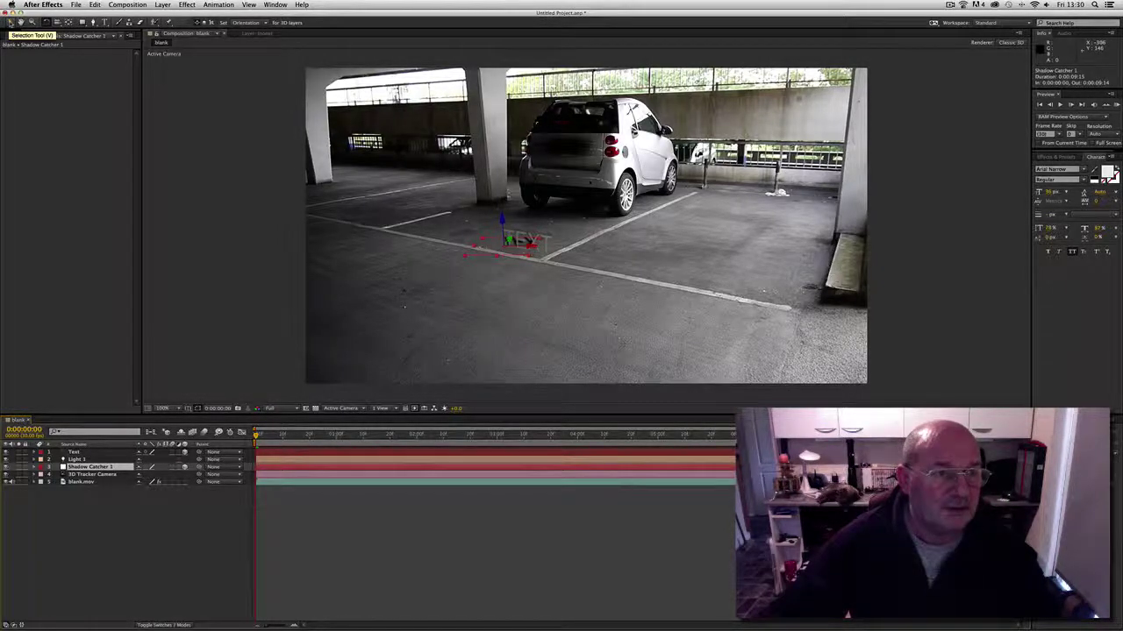
left_click(11, 22)
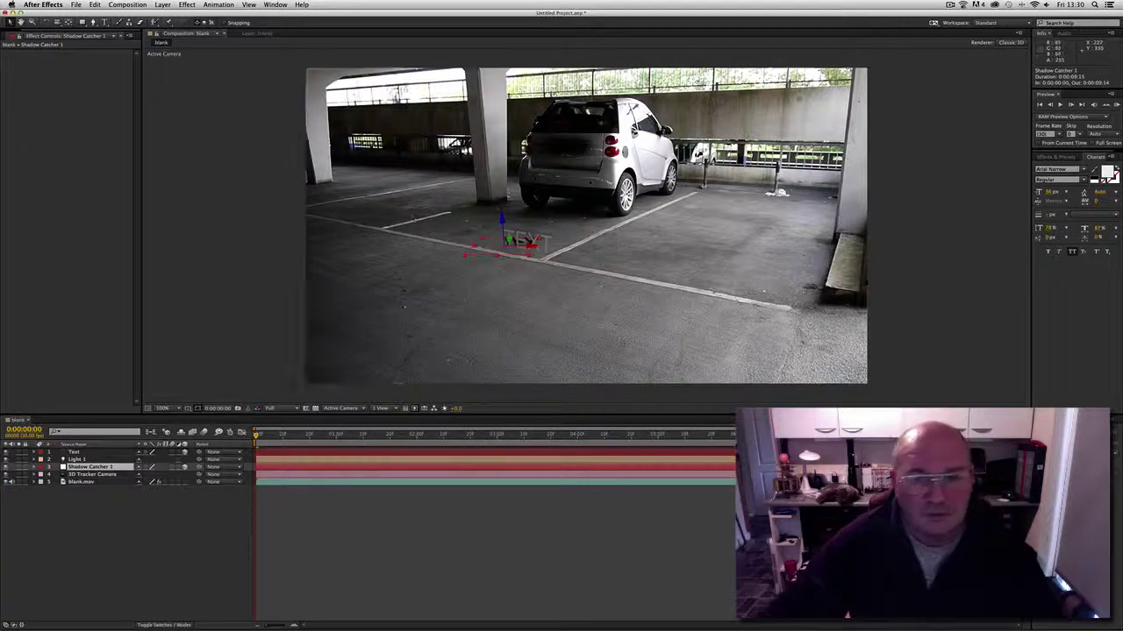
left_click_drag(531, 251, 666, 322)
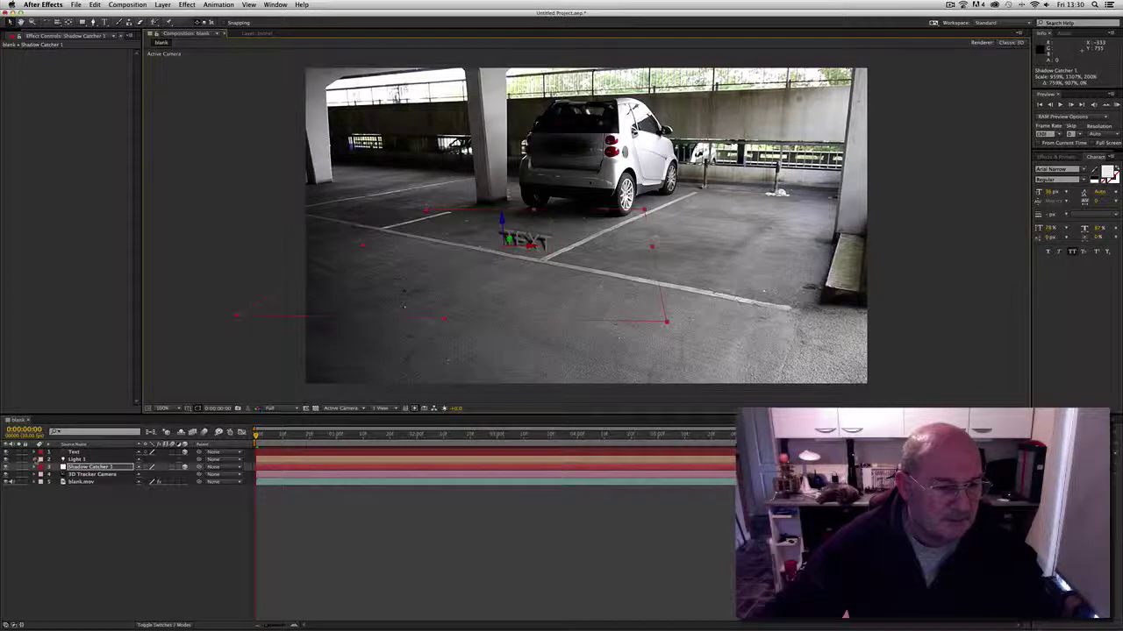
Step: Soften Light 1's shadows with a shadow darkness of about 49% and a shadow diffusion of 470 pixels
left_click(36, 459)
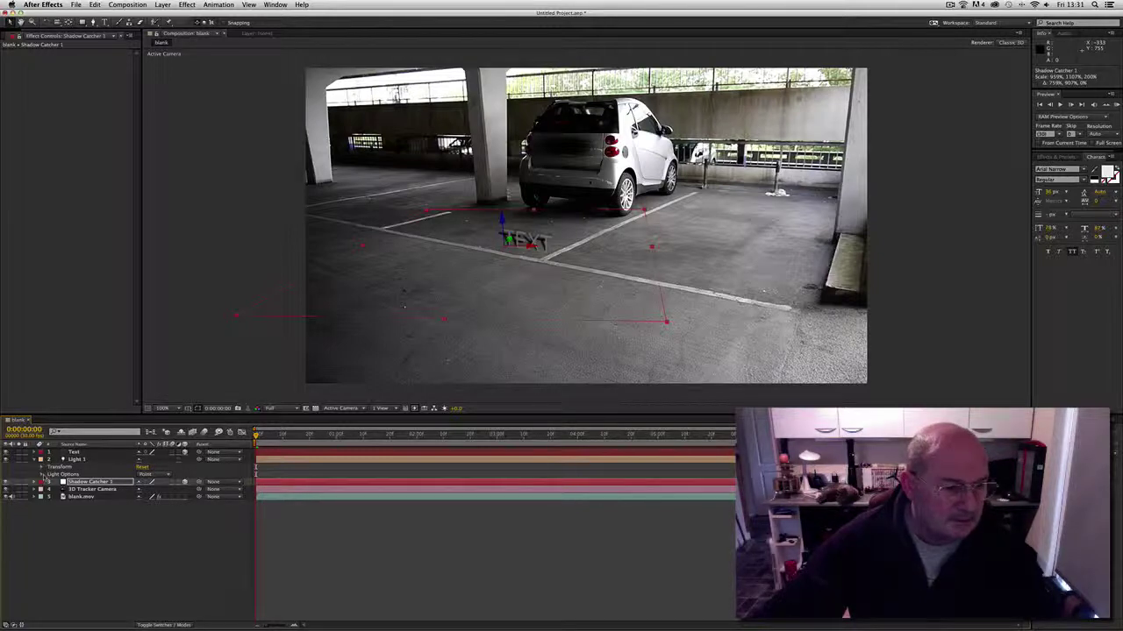
left_click(42, 475)
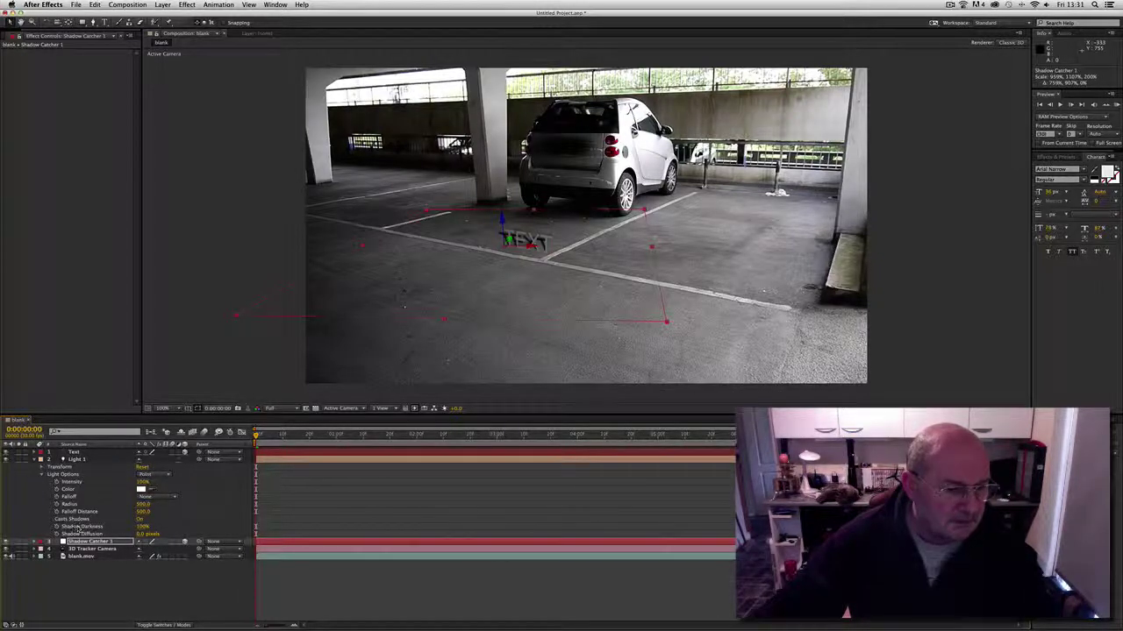
left_click_drag(143, 528, 115, 521)
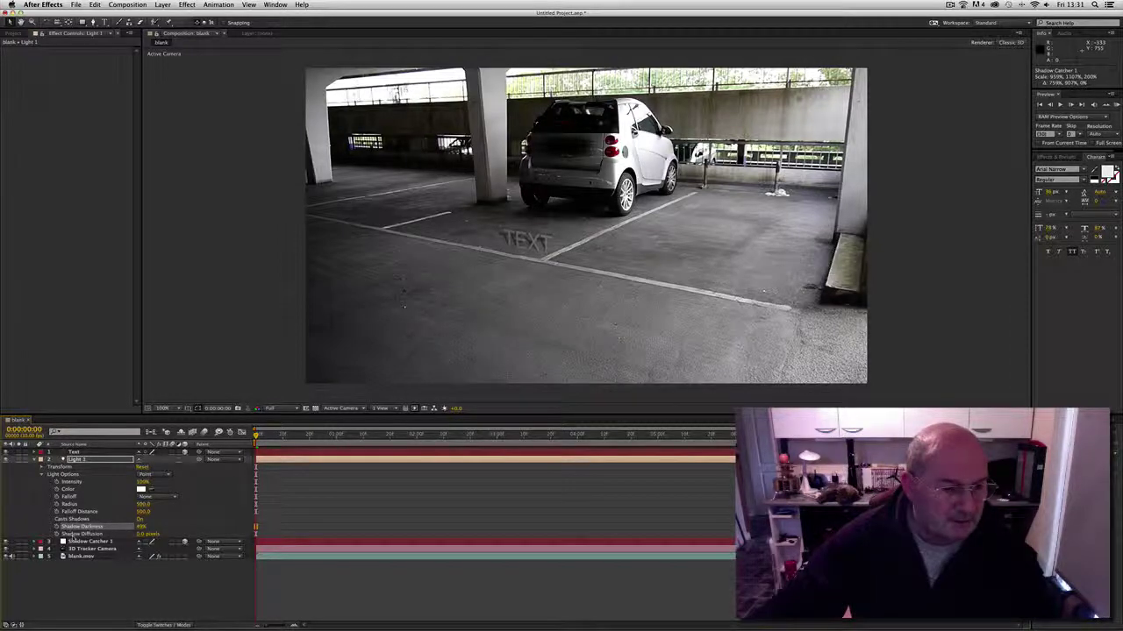
left_click_drag(140, 534, 151, 534)
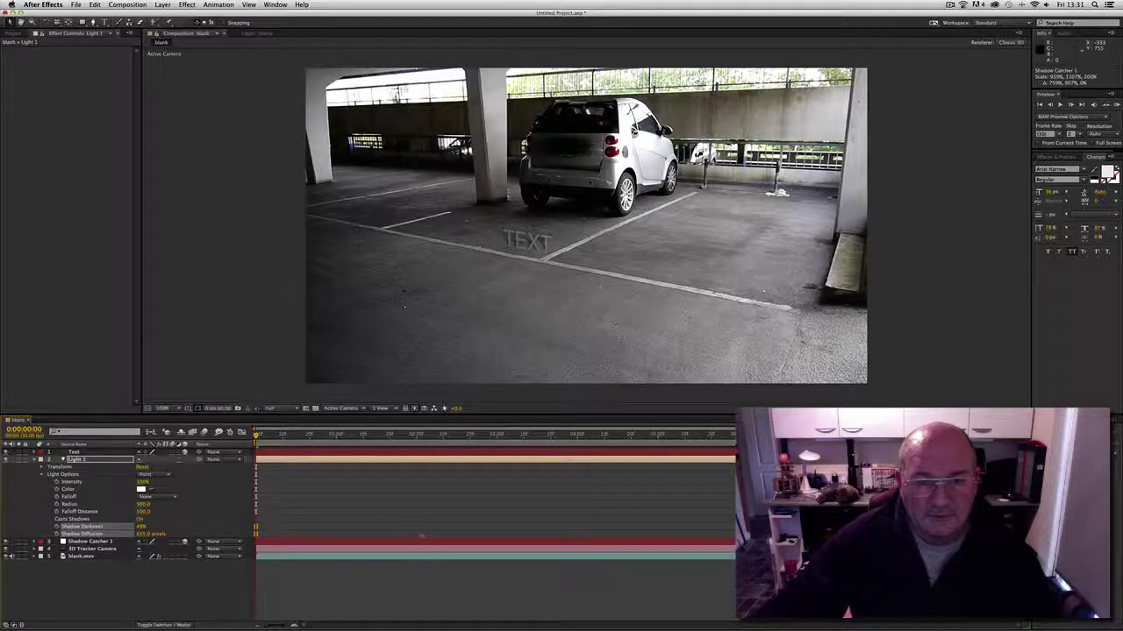
left_click_drag(380, 541, 356, 542)
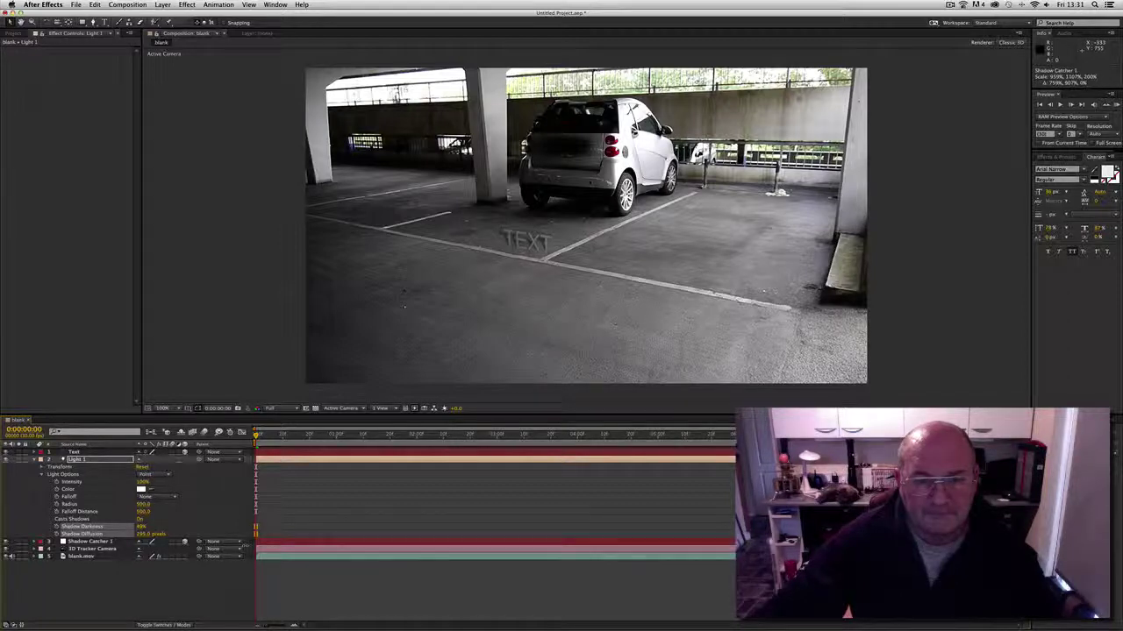
left_click_drag(362, 556, 349, 556)
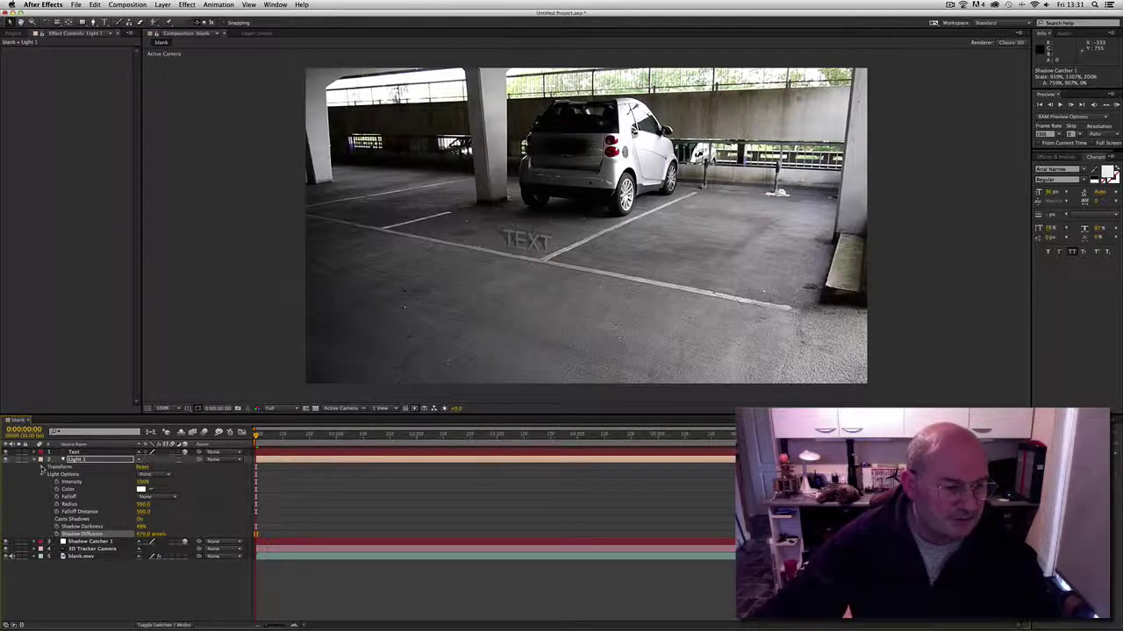
Step: Move Light 1 far in the negative X direction, to an X position of about -5800, to cast the text's shadow sideways
left_click(41, 466)
left_click_drag(143, 475, 232, 473)
left_click_drag(21, 472, 2, 310)
left_click_drag(143, 475, 53, 566)
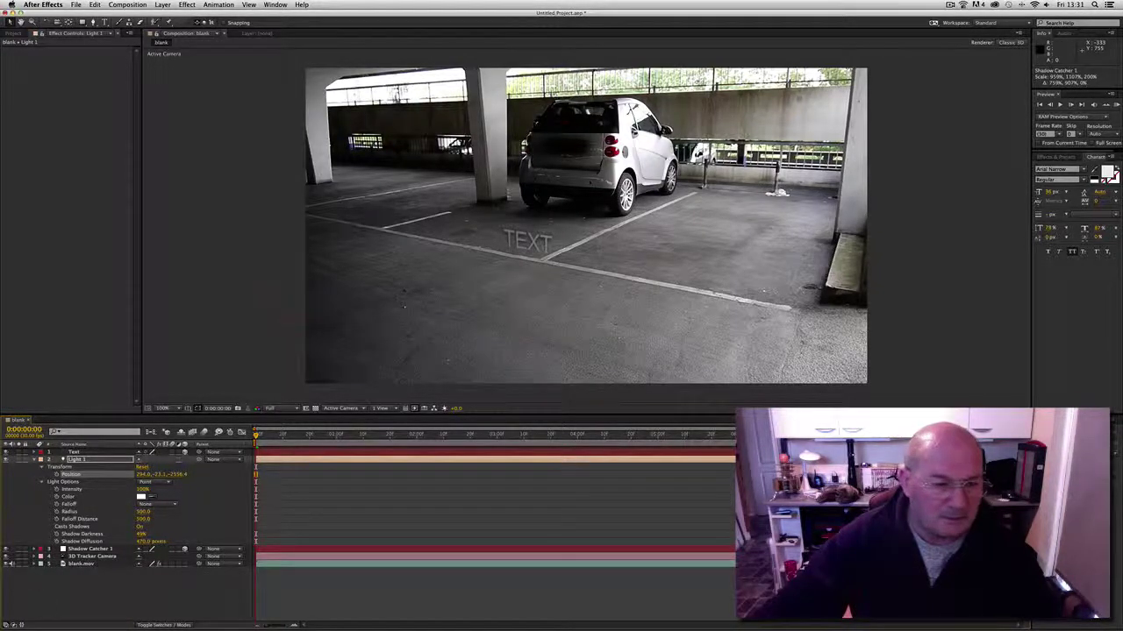
mouse_move(144, 476)
left_mouse_down()
mouse_move(83, 476)
mouse_move(131, 488)
mouse_move(75, 541)
left_mouse_up()
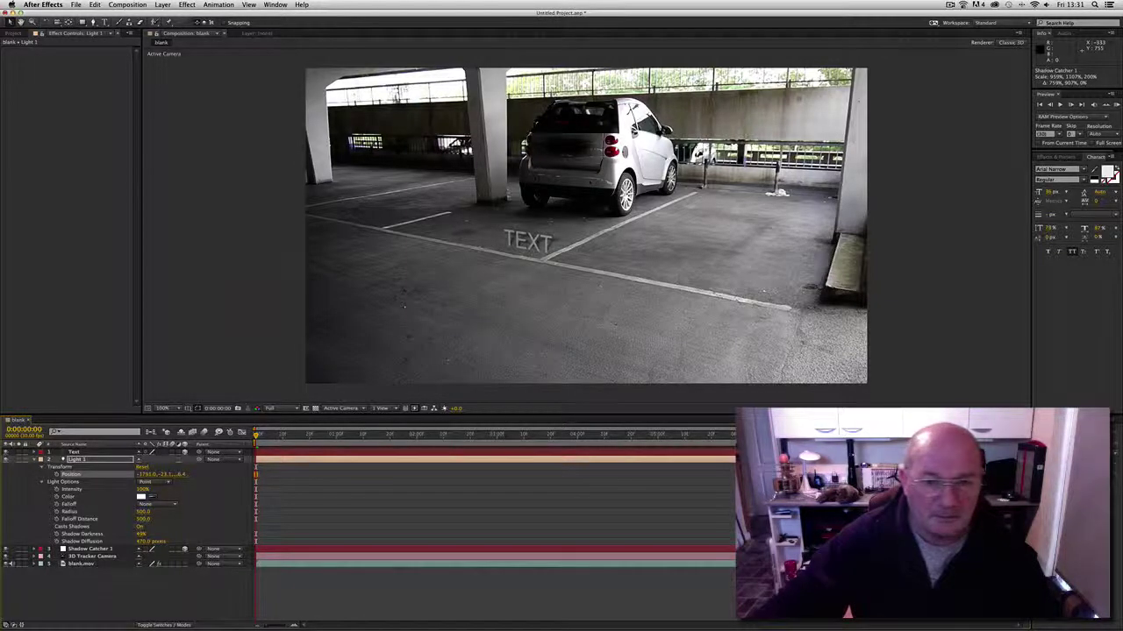
left_click_drag(149, 476, 104, 513)
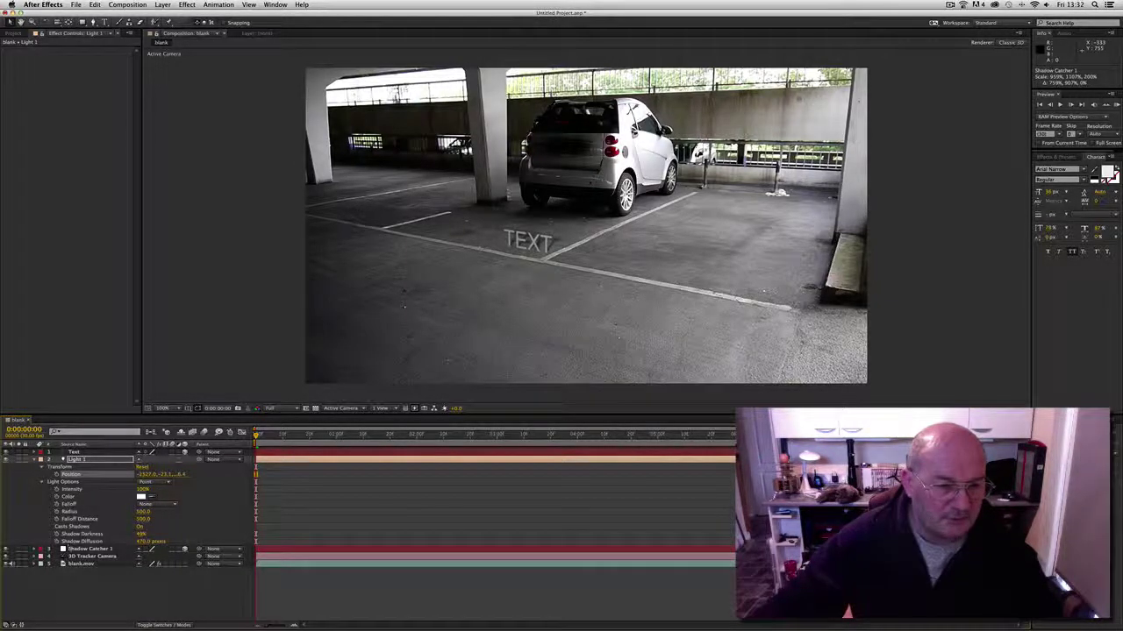
left_click_drag(149, 481, 151, 481)
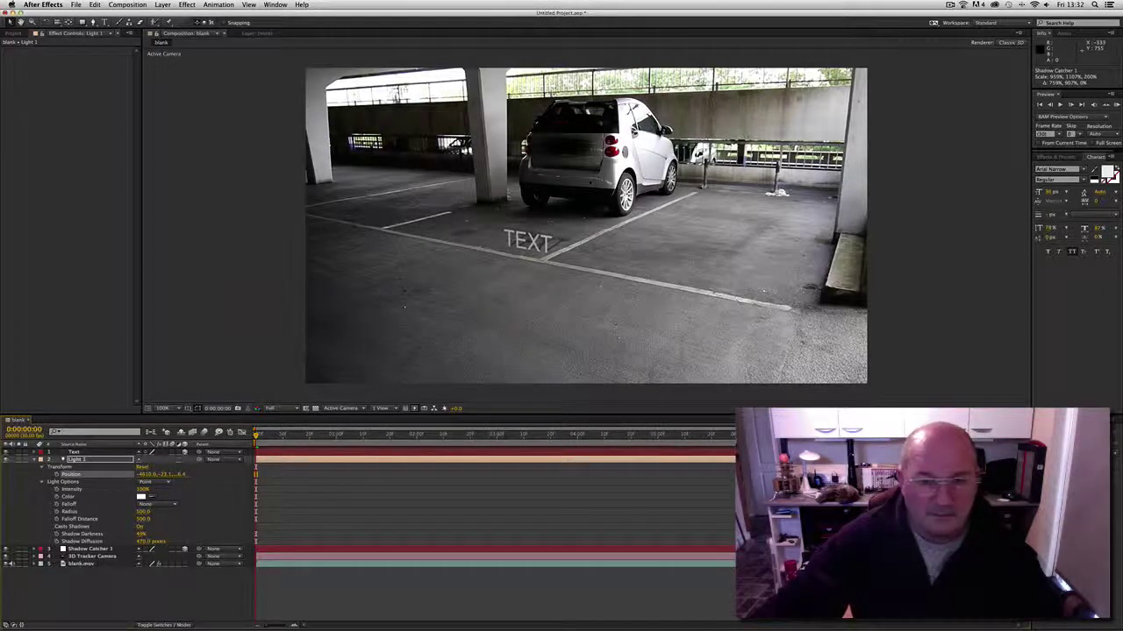
mouse_move(148, 476)
left_mouse_down()
mouse_move(87, 481)
mouse_move(145, 479)
left_mouse_up()
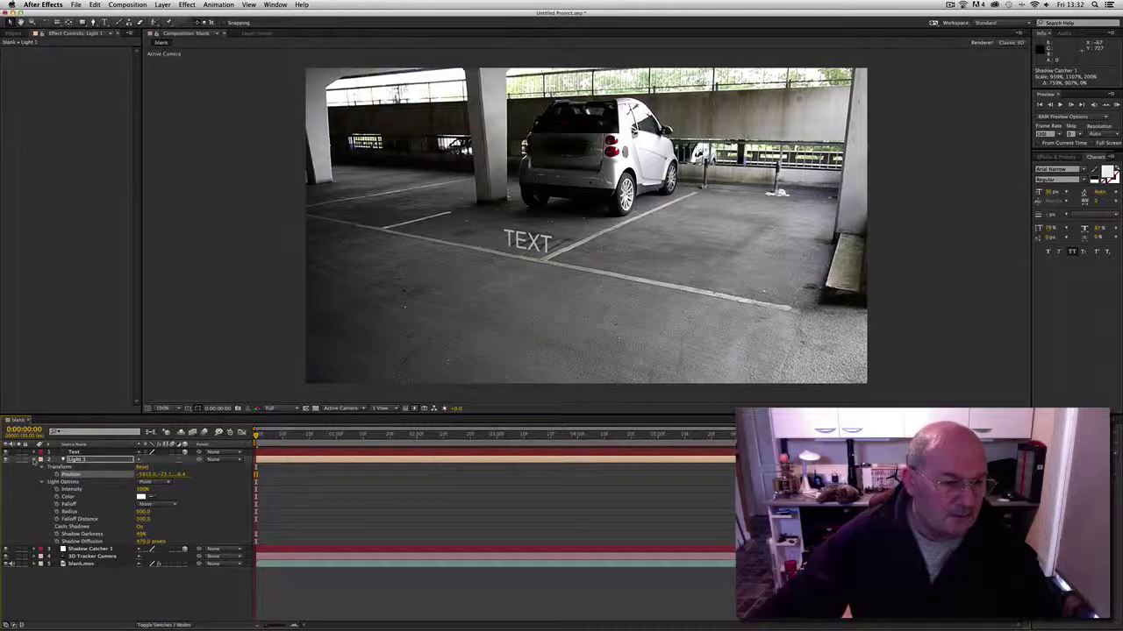
left_click(35, 460)
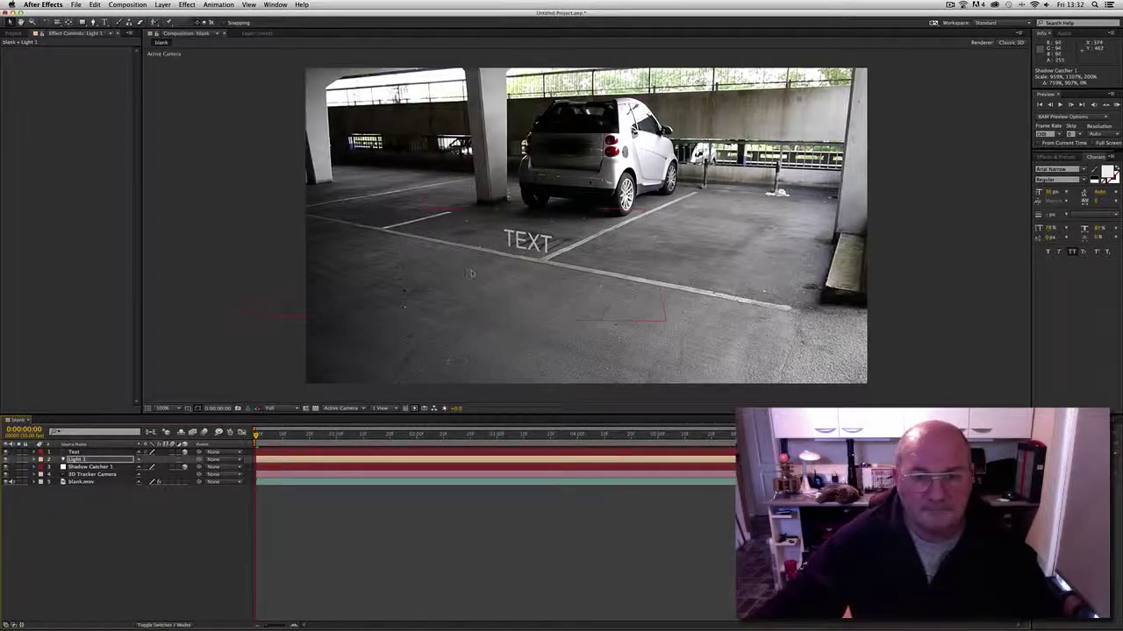
Step: Fine-tune the text layer's rotation to line it up with the ground, at an orientation of about 18.0°, 28.3°, 359.1°
scroll(470, 272, "up", 2)
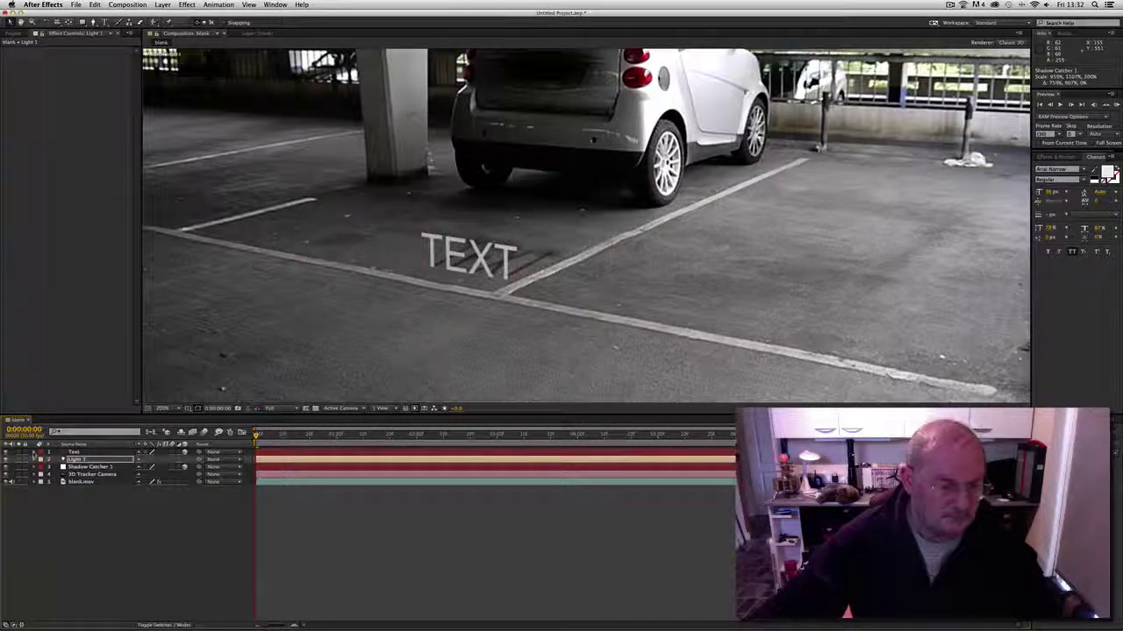
left_click(74, 452)
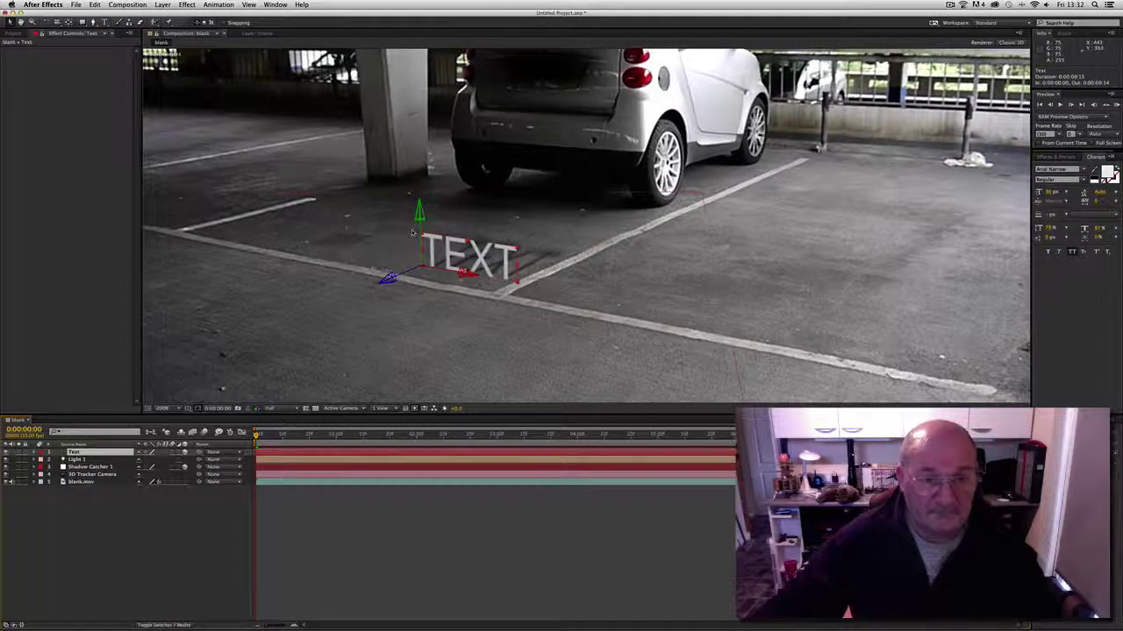
key("w")
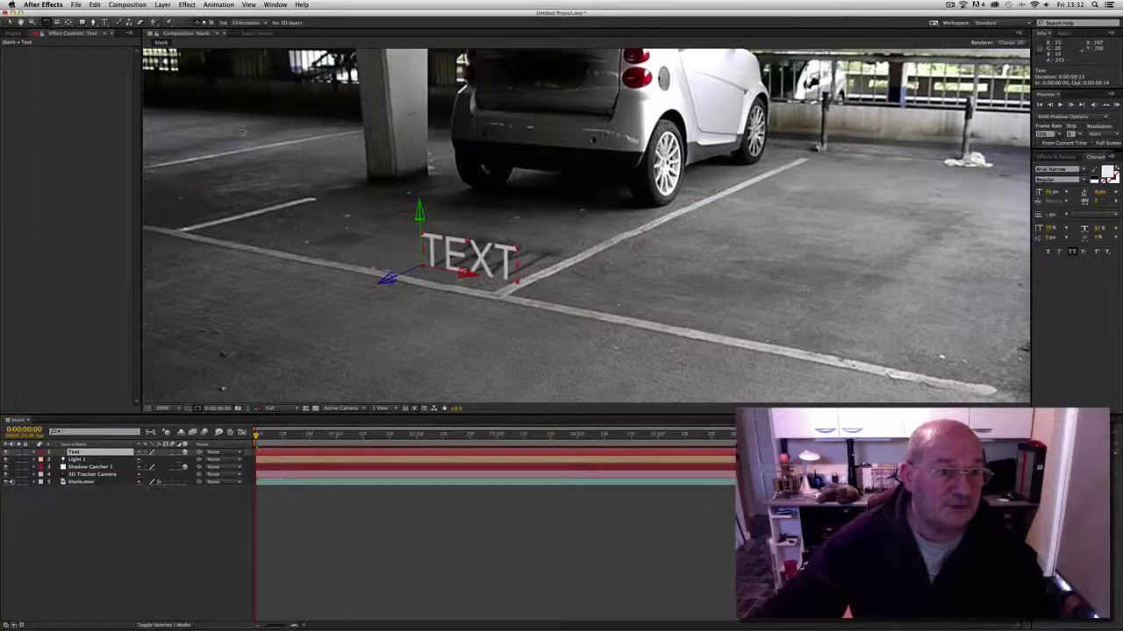
left_click_drag(421, 214, 413, 214)
left_click_drag(496, 286, 560, 150)
left_click_drag(447, 214, 416, 212)
left_click_drag(474, 261, 463, 268)
left_click_drag(540, 159, 540, 158)
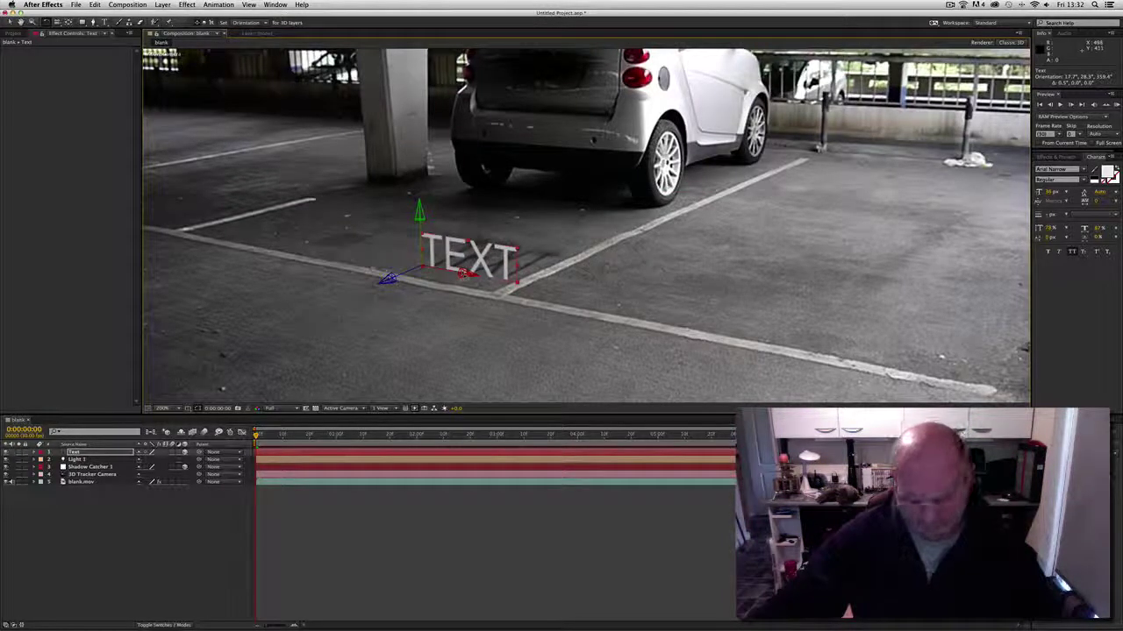
left_click_drag(464, 273, 462, 272)
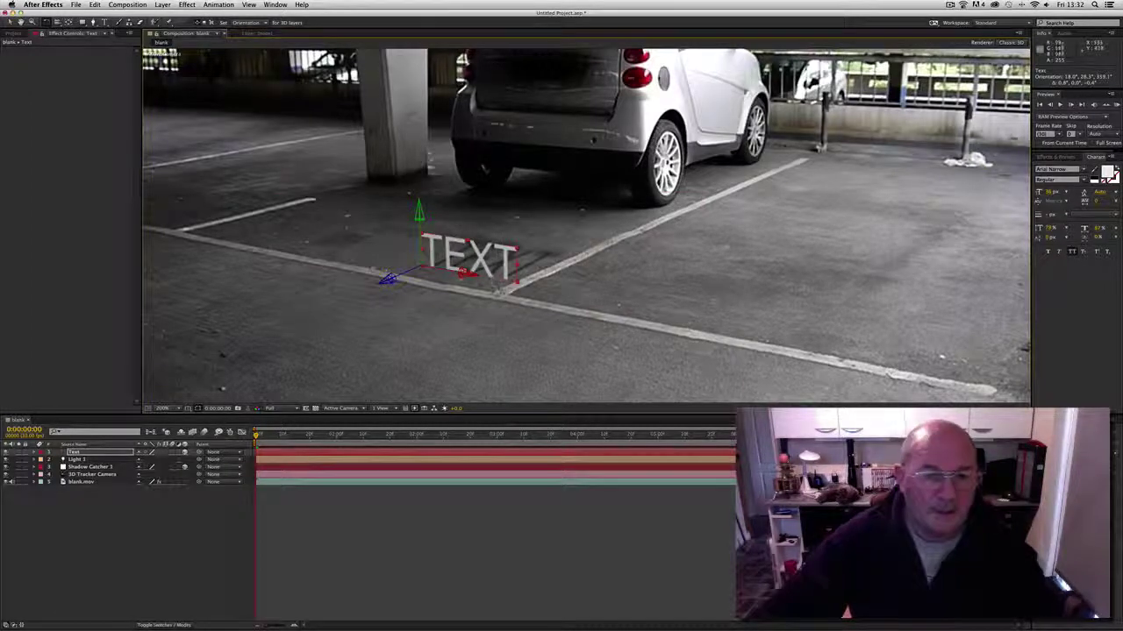
key("comma")
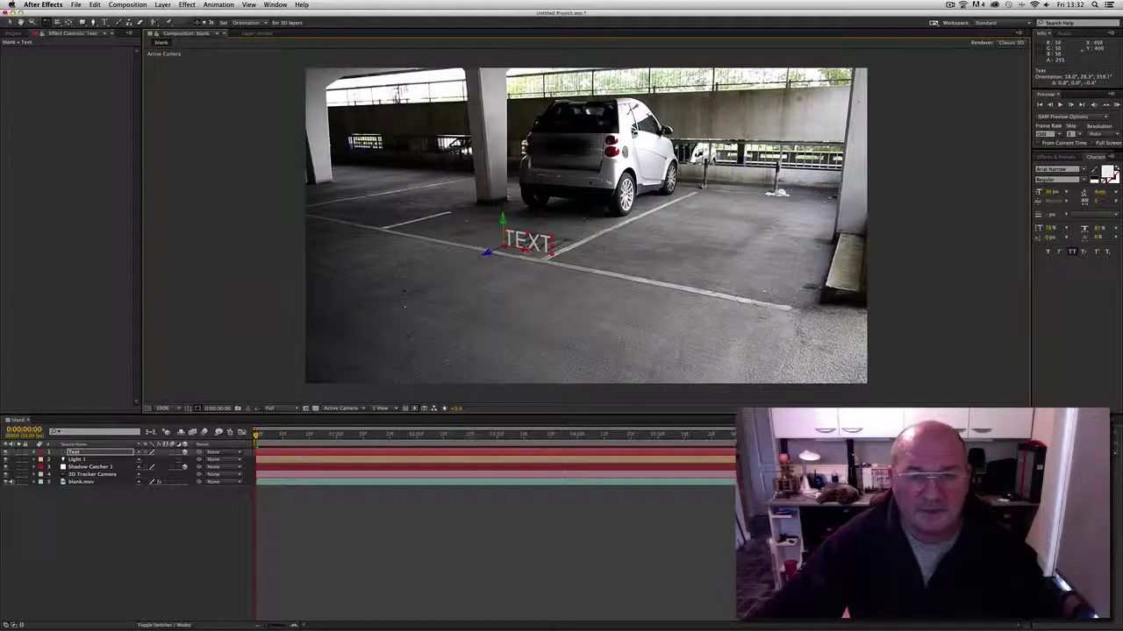